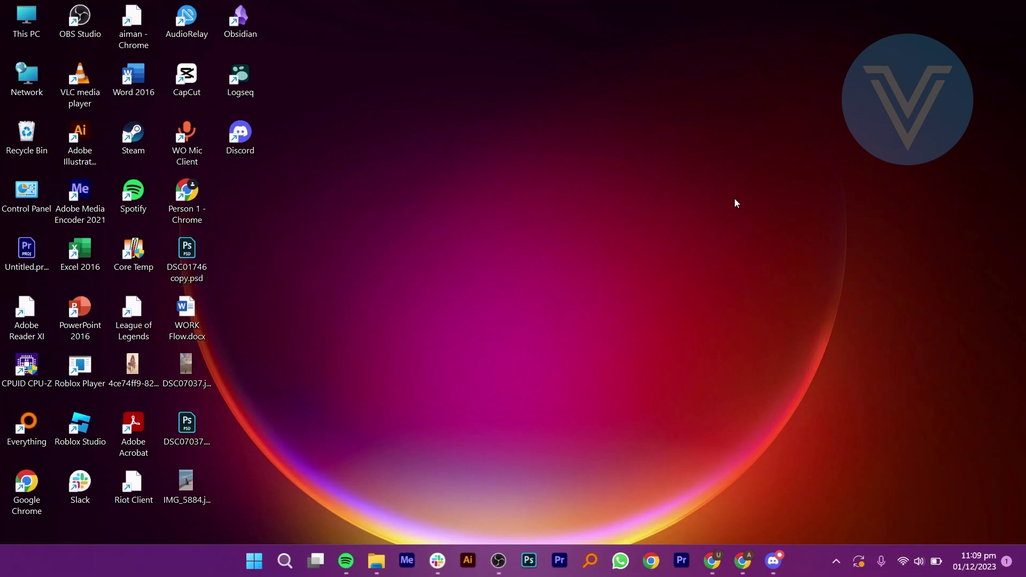
Launch Discord full screen and open the custom status dialog from your profile card
left_click(241, 140)
left_click(773, 561)
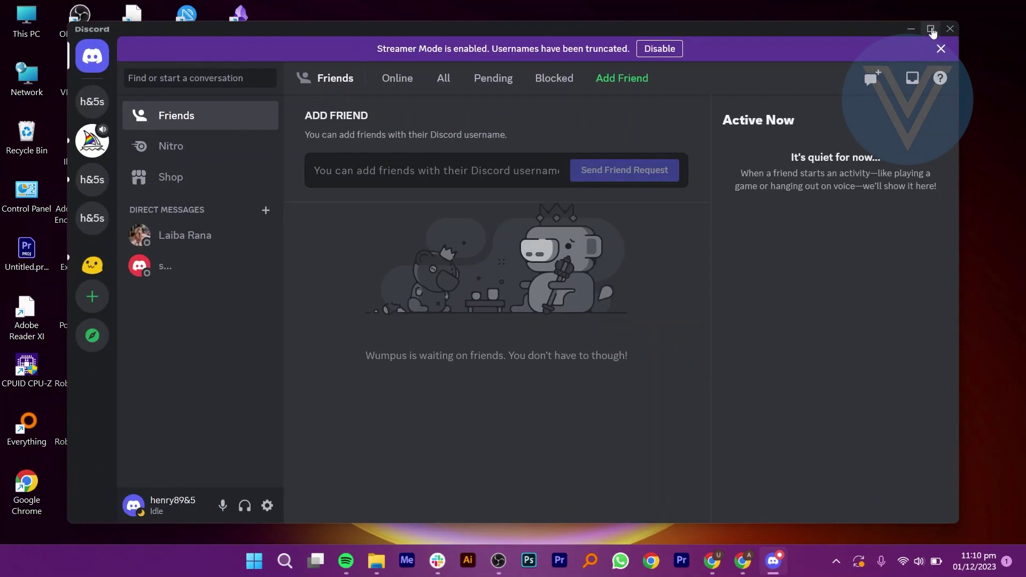
left_click(930, 29)
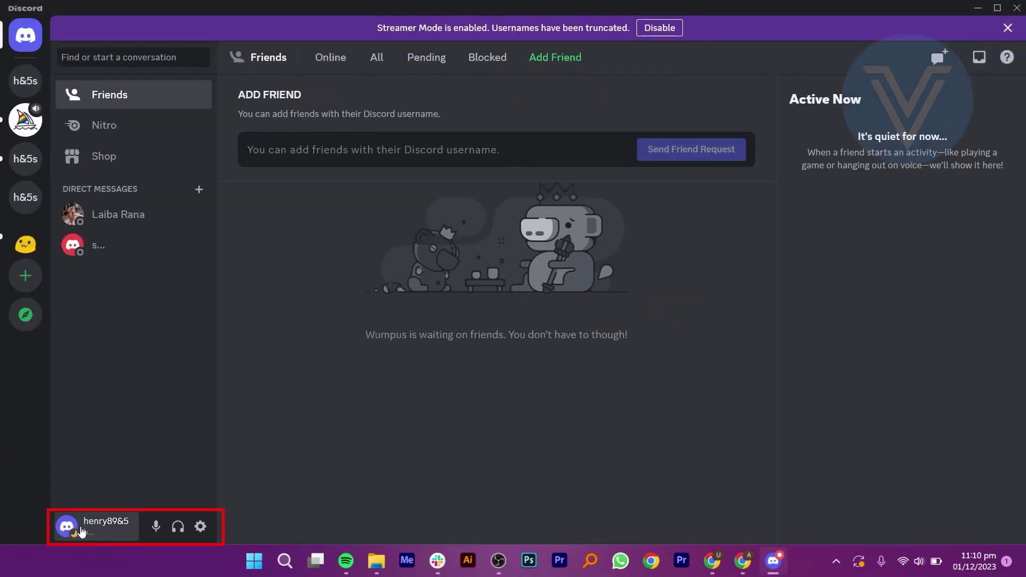
left_click(95, 525)
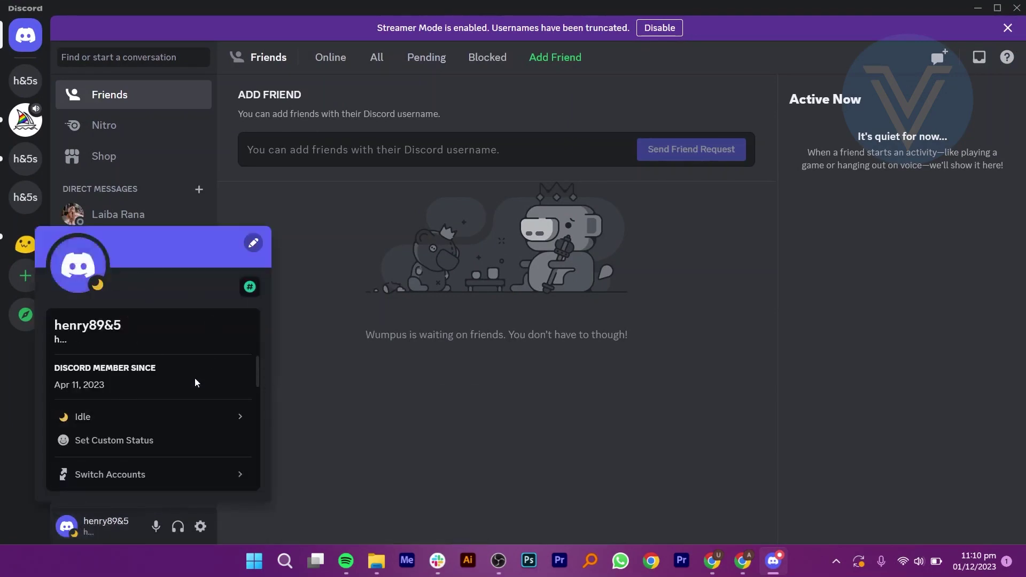
left_click(131, 440)
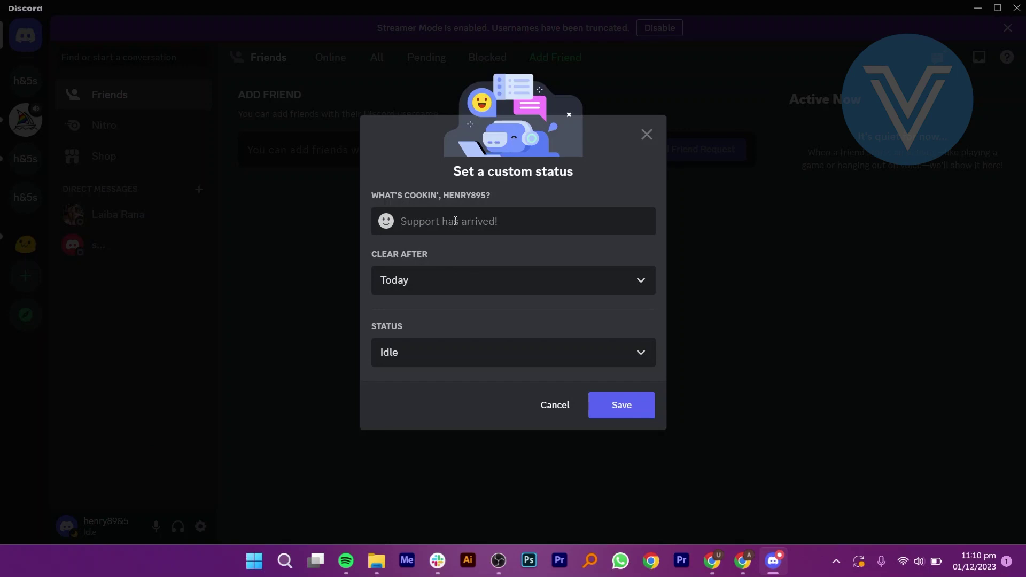
type("hello")
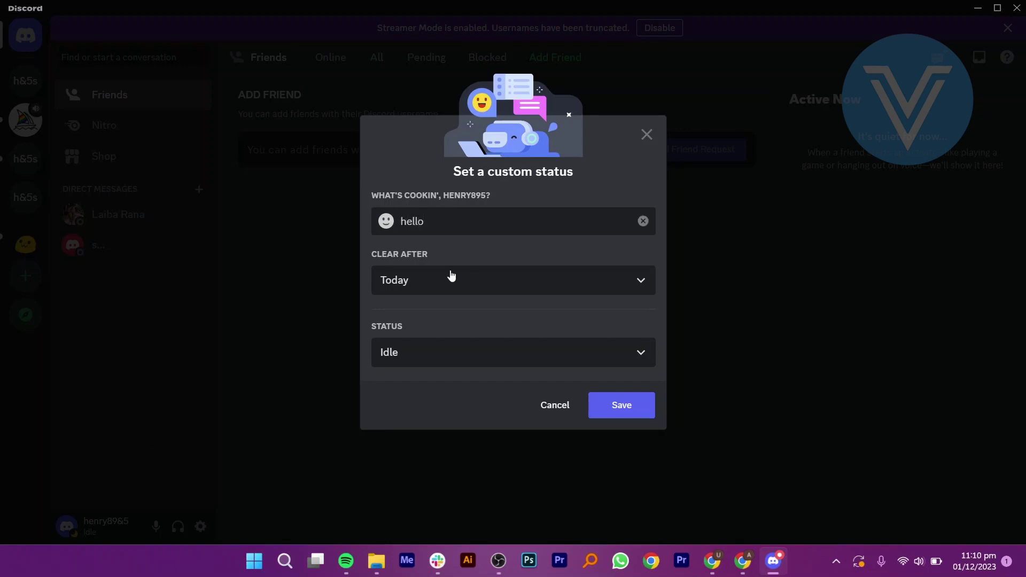
Bring up the clear-after duration choices for the 'hello' status
left_click(452, 280)
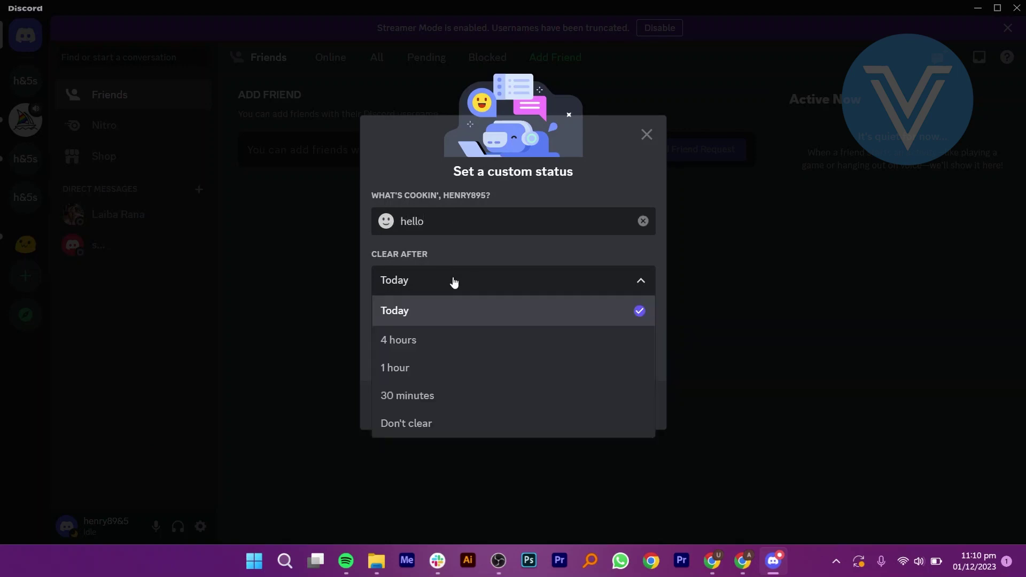
Make the 'hello' status clear after 30 minutes and set availability to Online
left_click(447, 346)
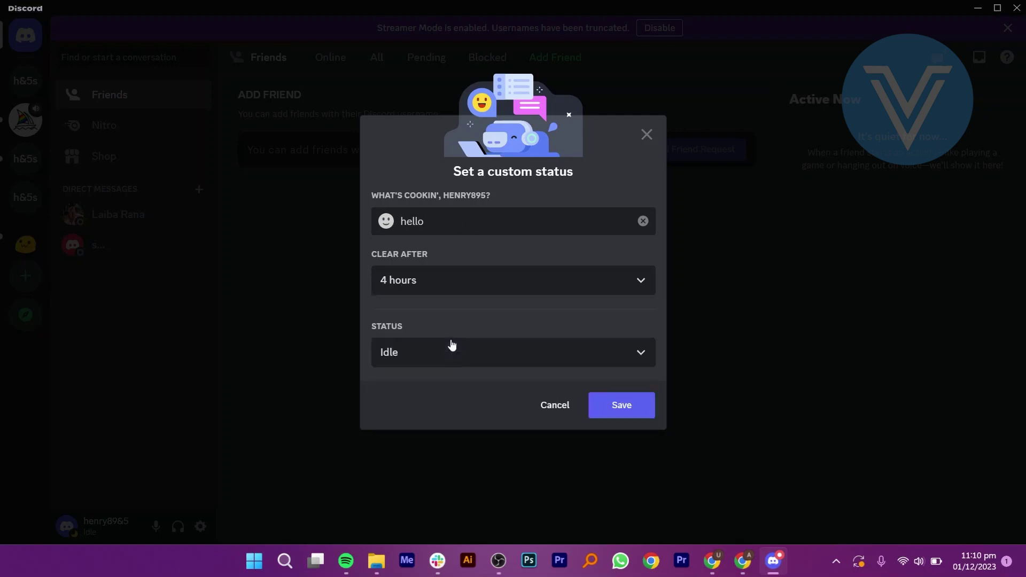
left_click(430, 281)
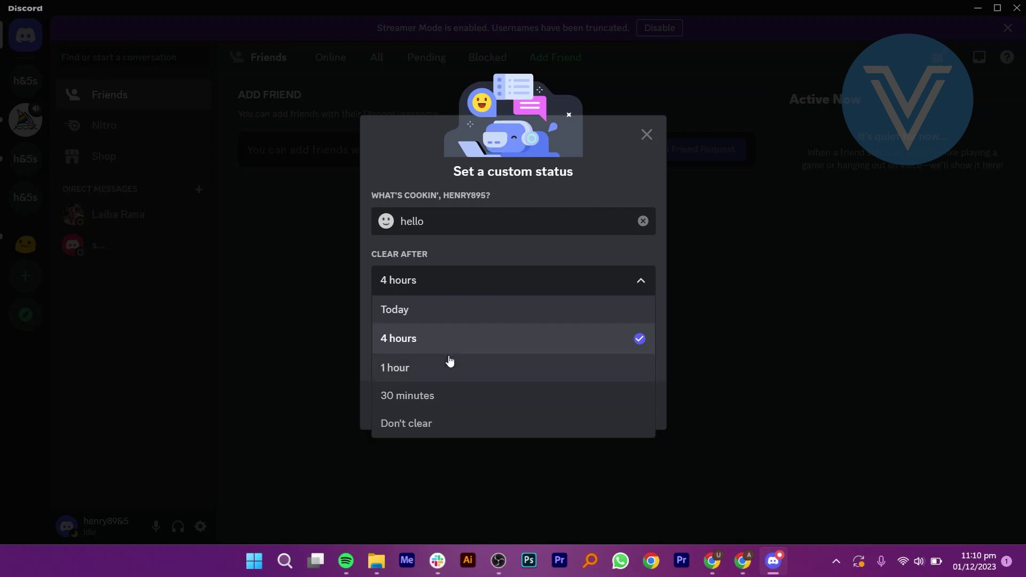
left_click(450, 395)
left_click(434, 350)
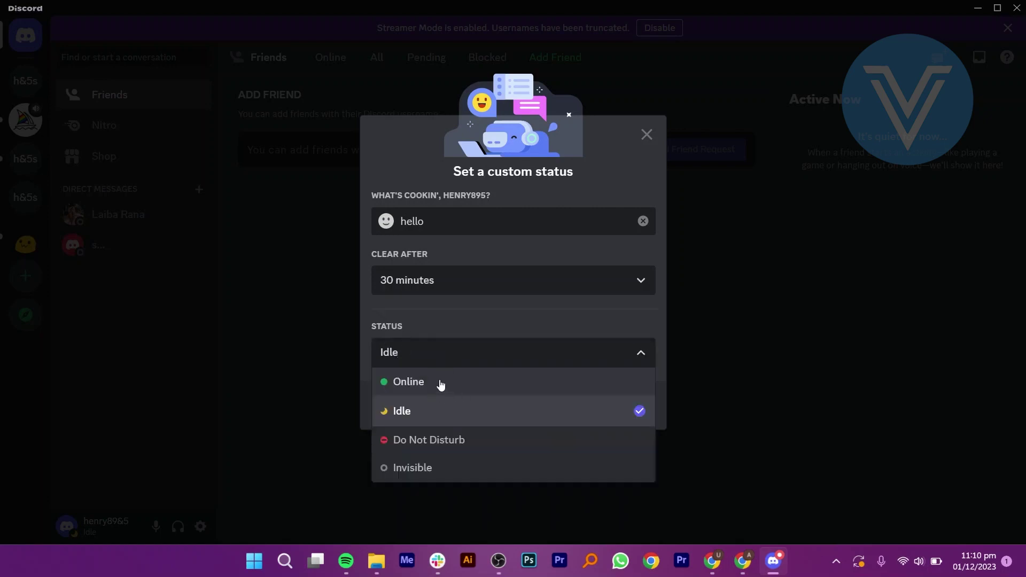
left_click(440, 383)
Confirm Online availability and save the 'hello' custom status
left_click(417, 353)
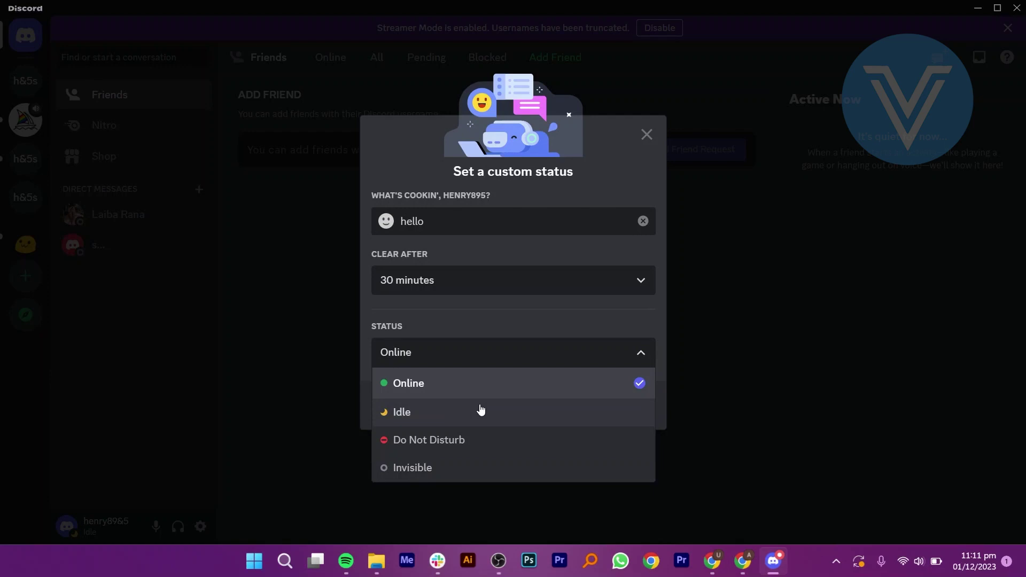
left_click(478, 411)
left_click(437, 352)
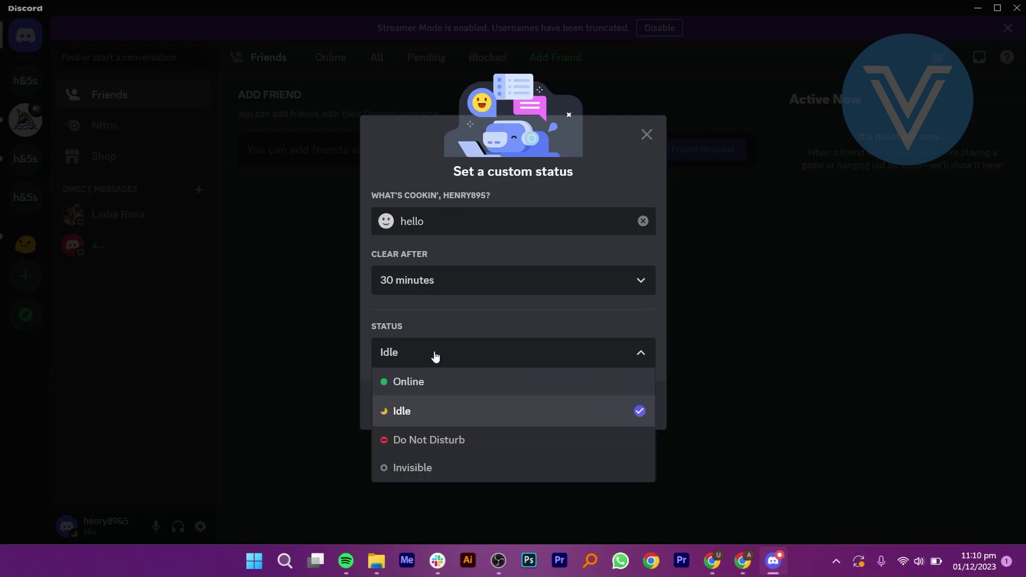
left_click(439, 384)
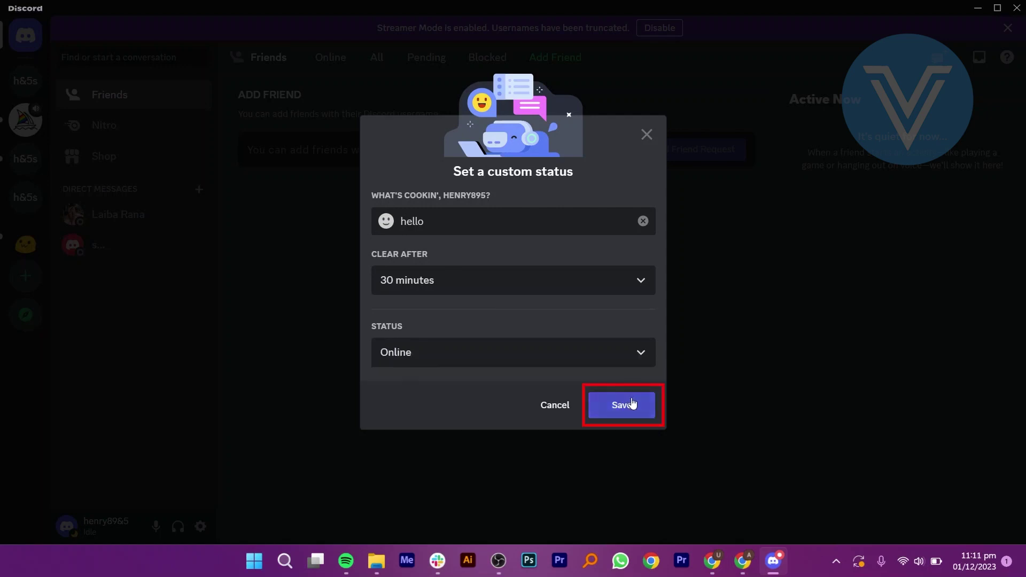
left_click(621, 406)
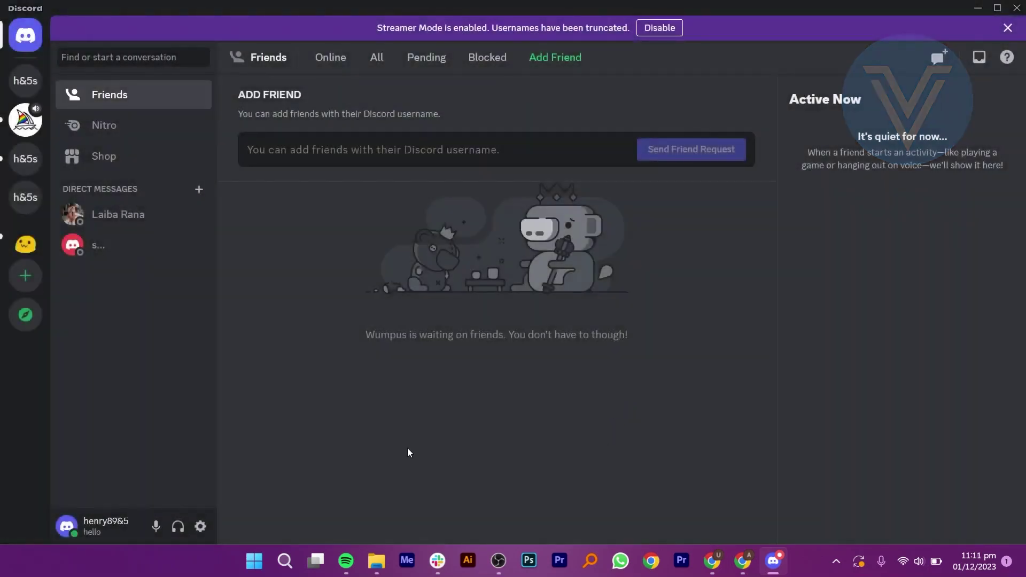
Reopen your profile card to check the saved 'hello' status and Online availability
left_click(103, 525)
mouse_move(185, 245)
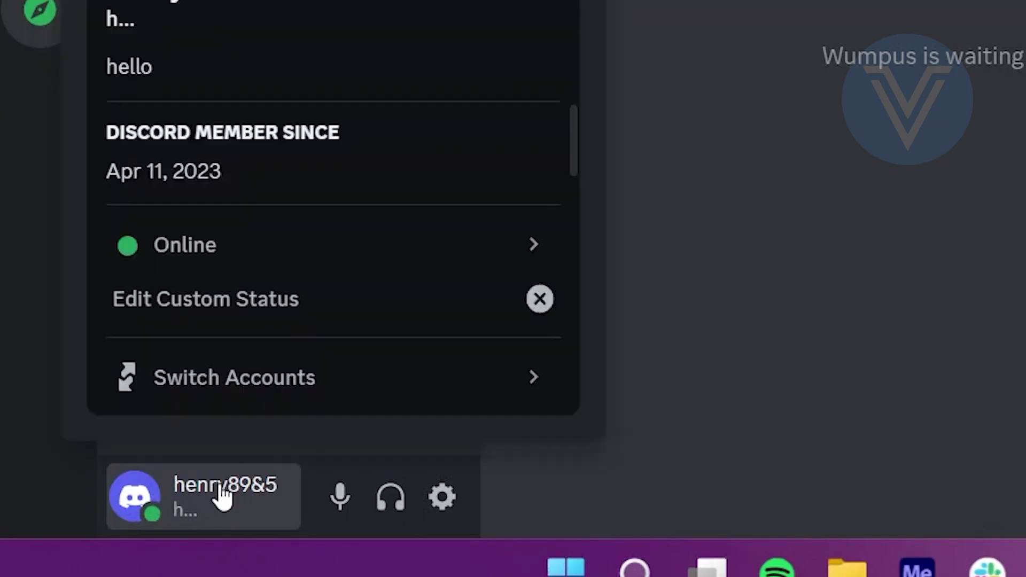